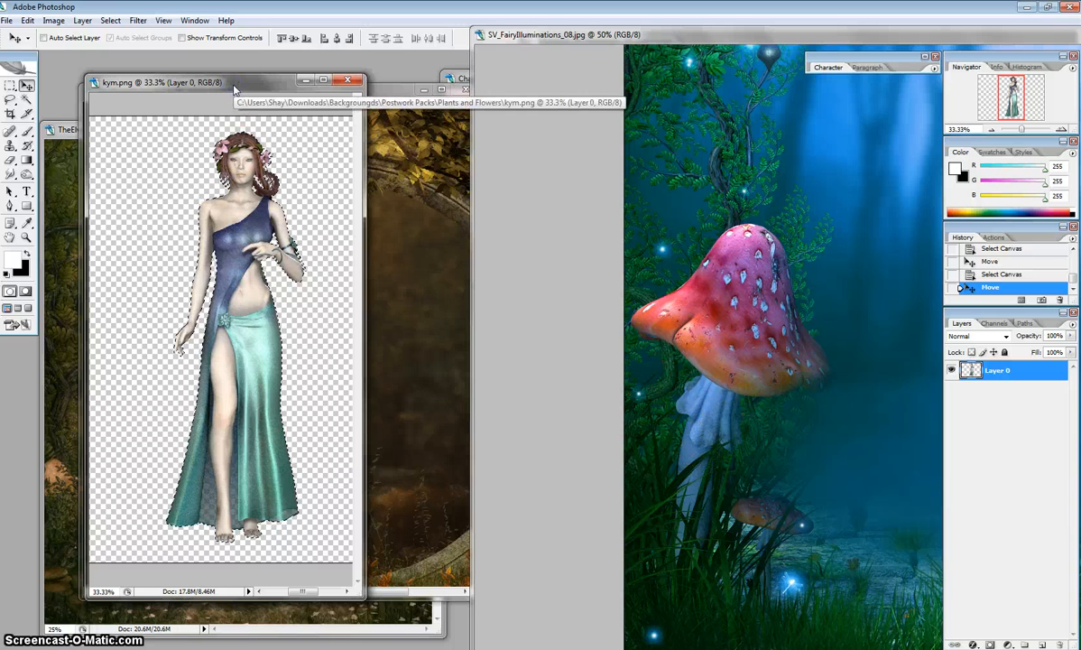
Step: Paste the copied woman figure from kym.png into SV_FairyIlluminations_08.jpg as a new layer
drag(271, 82, 346, 82)
drag(438, 309, 519, 318)
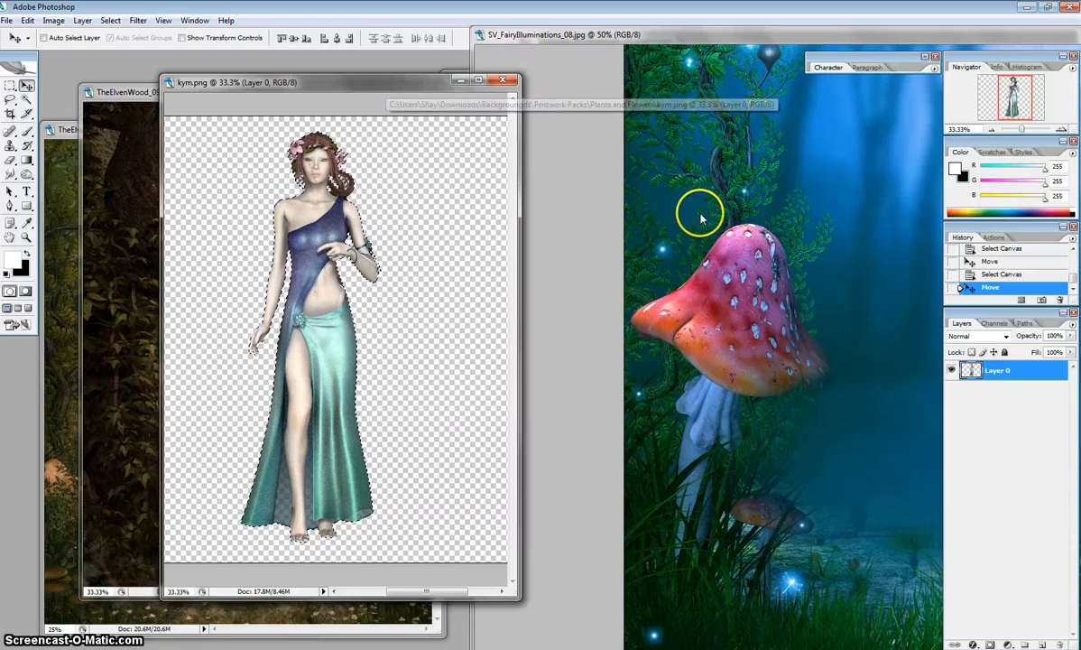
click(611, 234)
key(ctrl+v)
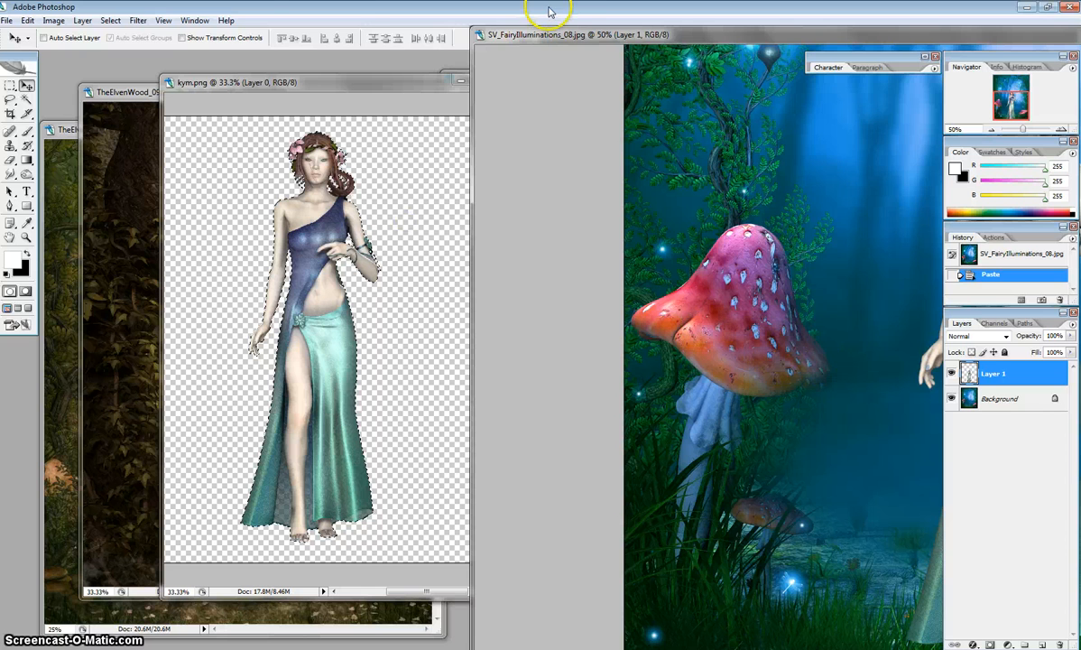
Step: Show the fairy scene in full-screen mode and shift the pasted woman slightly right and up so she stands in the grass
drag(568, 34, 344, 9)
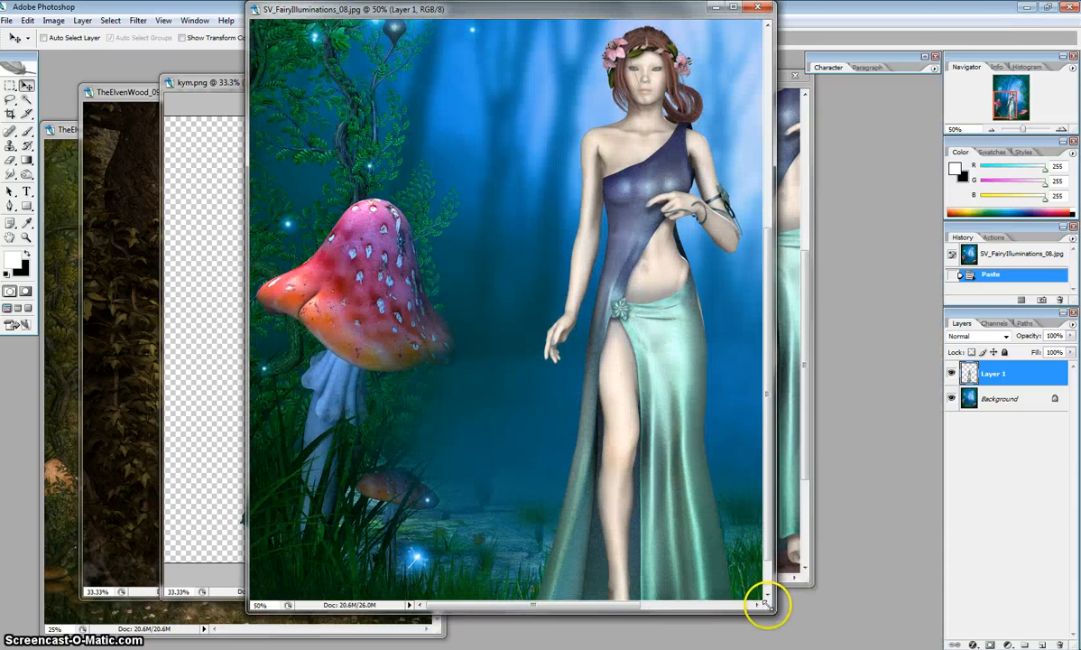
drag(774, 600, 898, 644)
drag(786, 561, 736, 449)
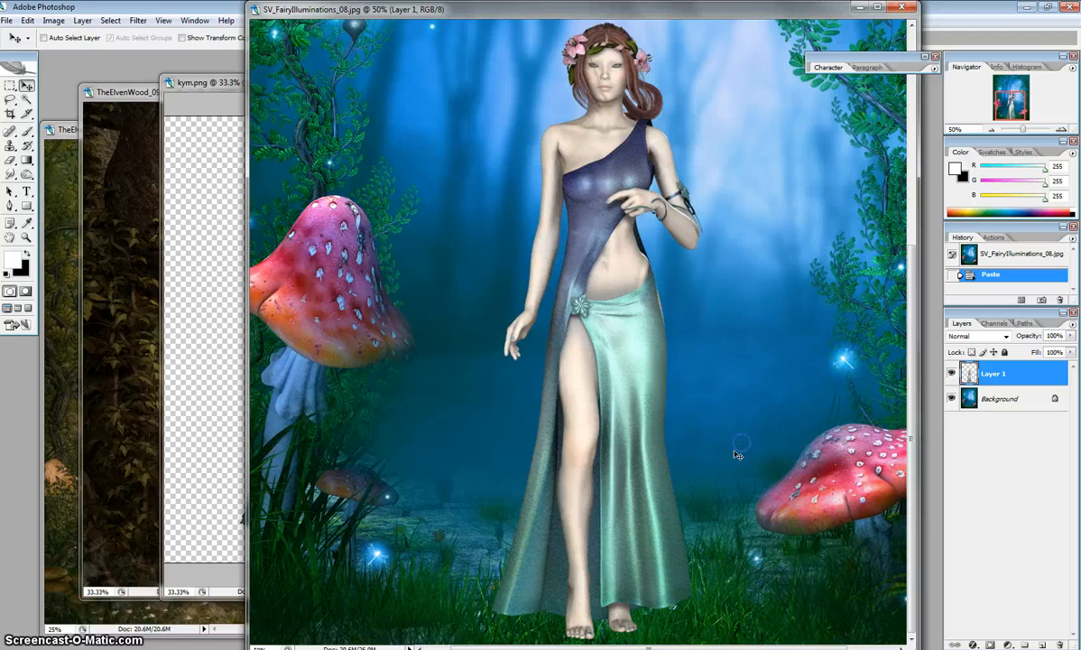
key(f)
drag(668, 550, 689, 413)
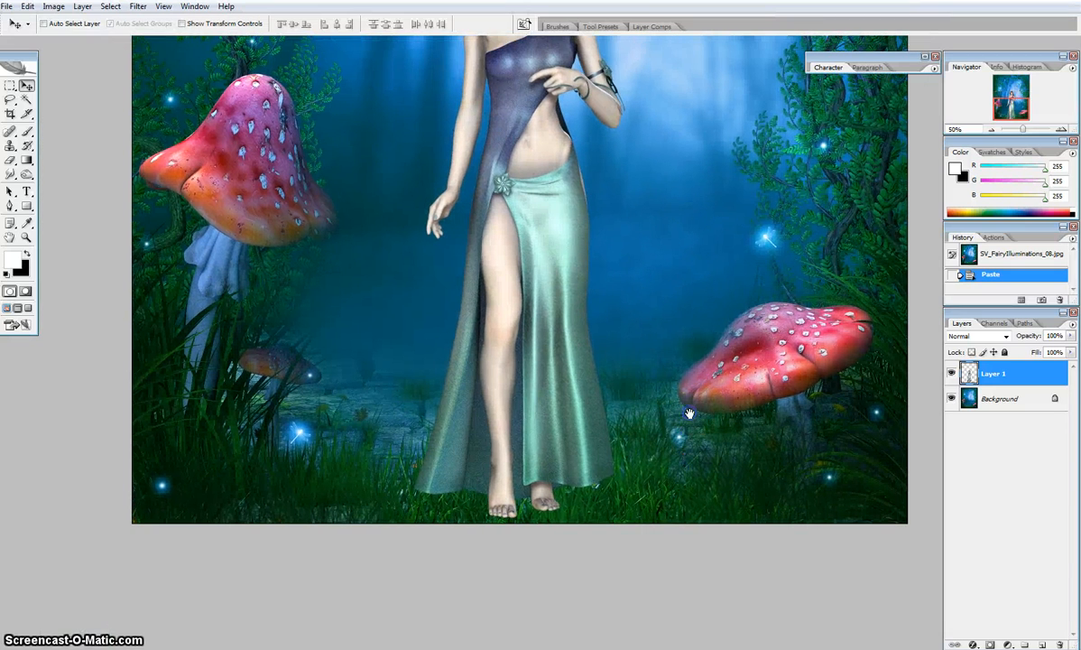
drag(570, 374, 591, 369)
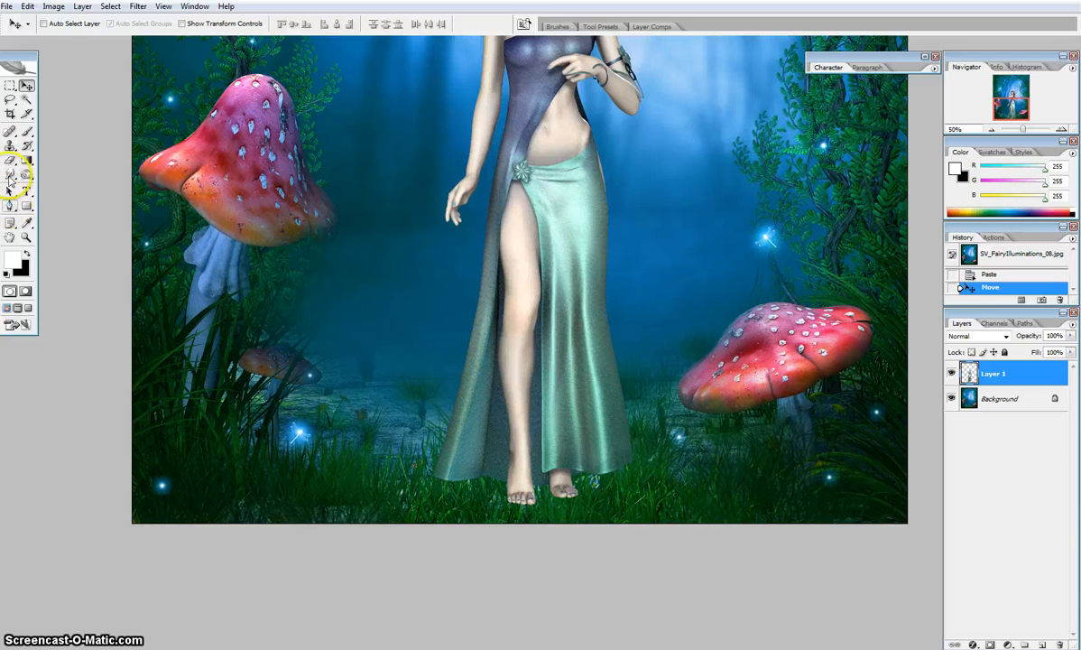
Step: Erase grass-blade shapes along the left part of the dress hem using the Eraser with the 134 px grass brush
click(10, 161)
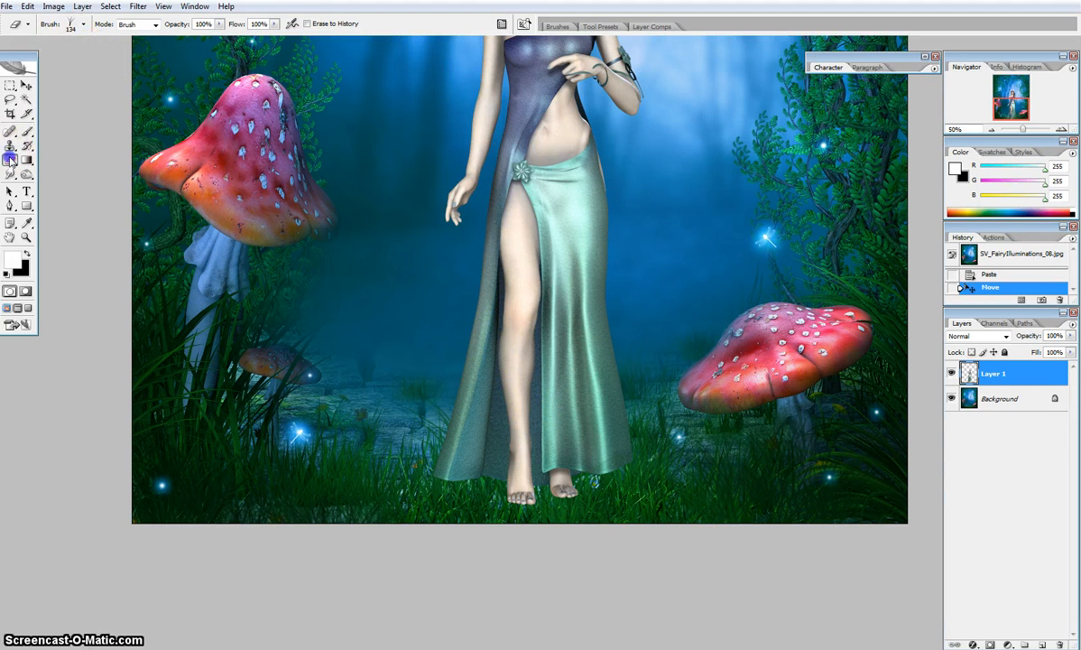
click(84, 25)
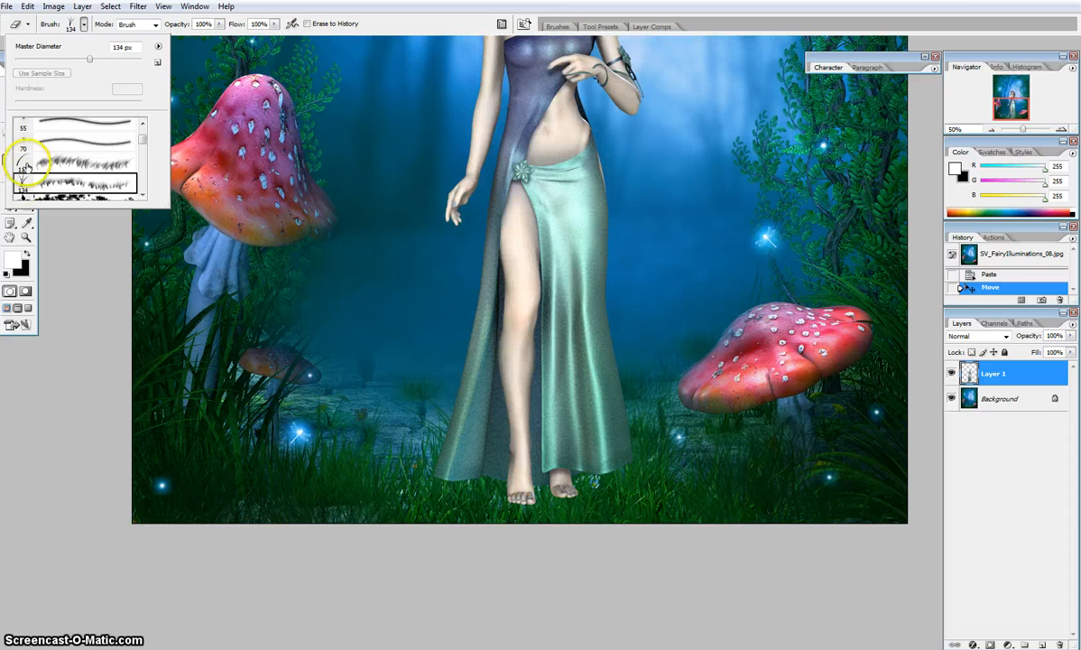
click(83, 24)
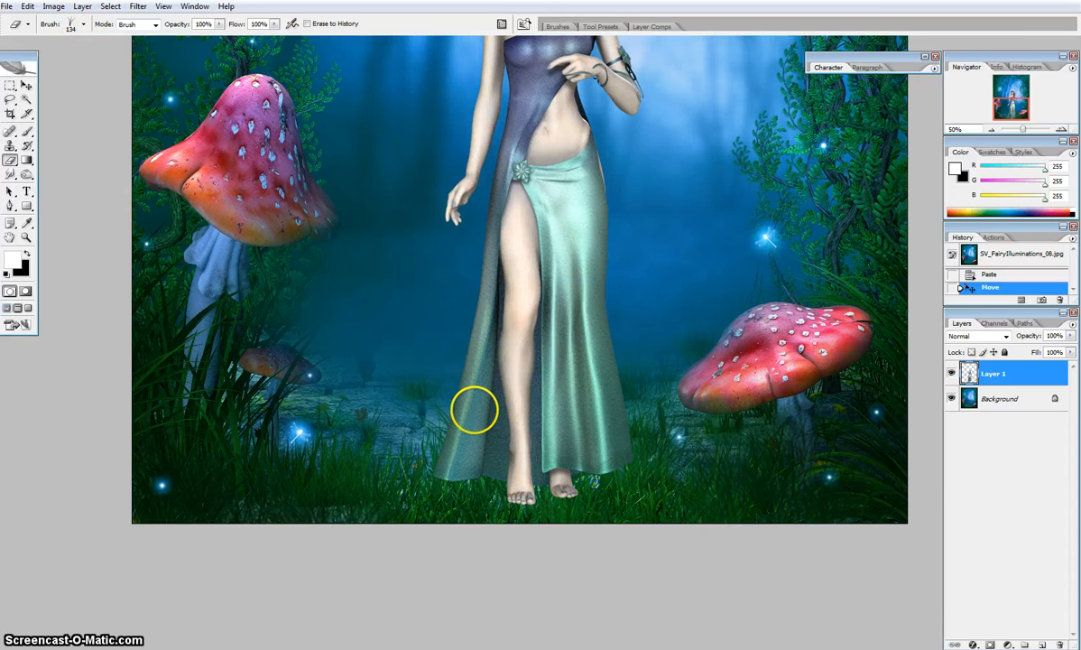
key(ctrl+plus)
key(ctrl+plus)
drag(579, 561, 547, 275)
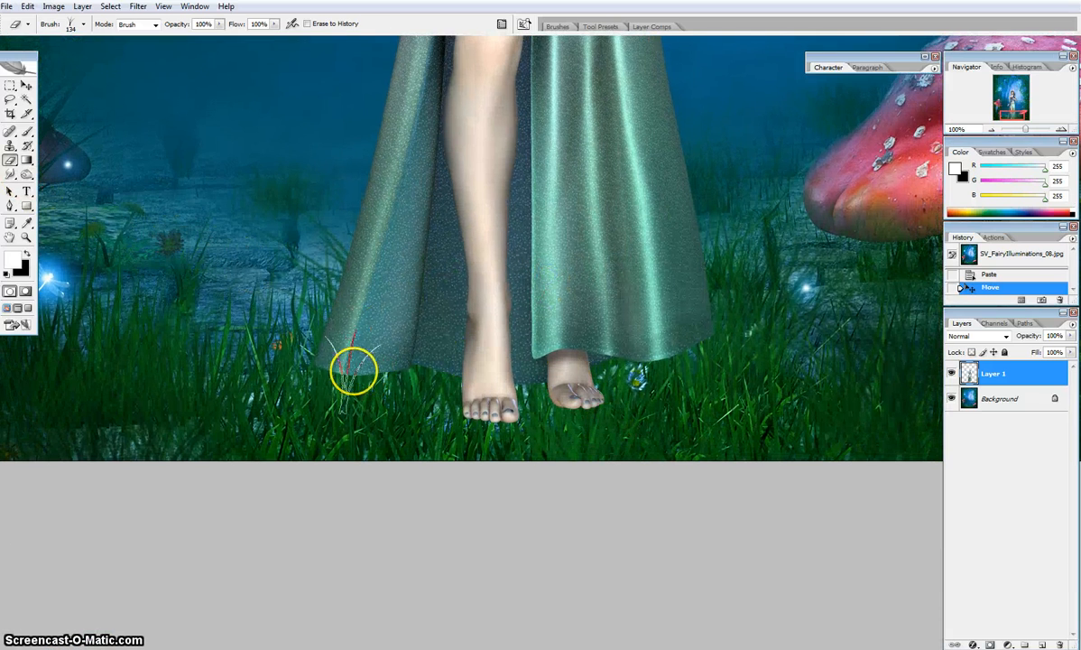
click(339, 366)
click(422, 364)
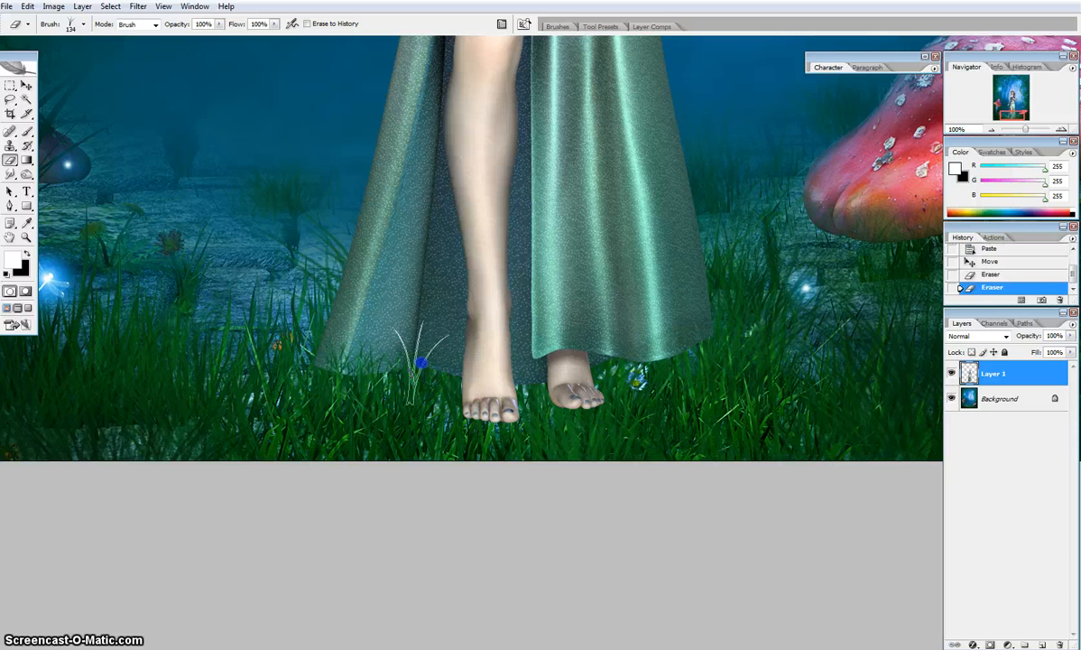
click(439, 355)
Step: Erase grass-blade shapes over both of the woman's feet so the background grass covers her toes
click(467, 392)
click(480, 409)
click(507, 412)
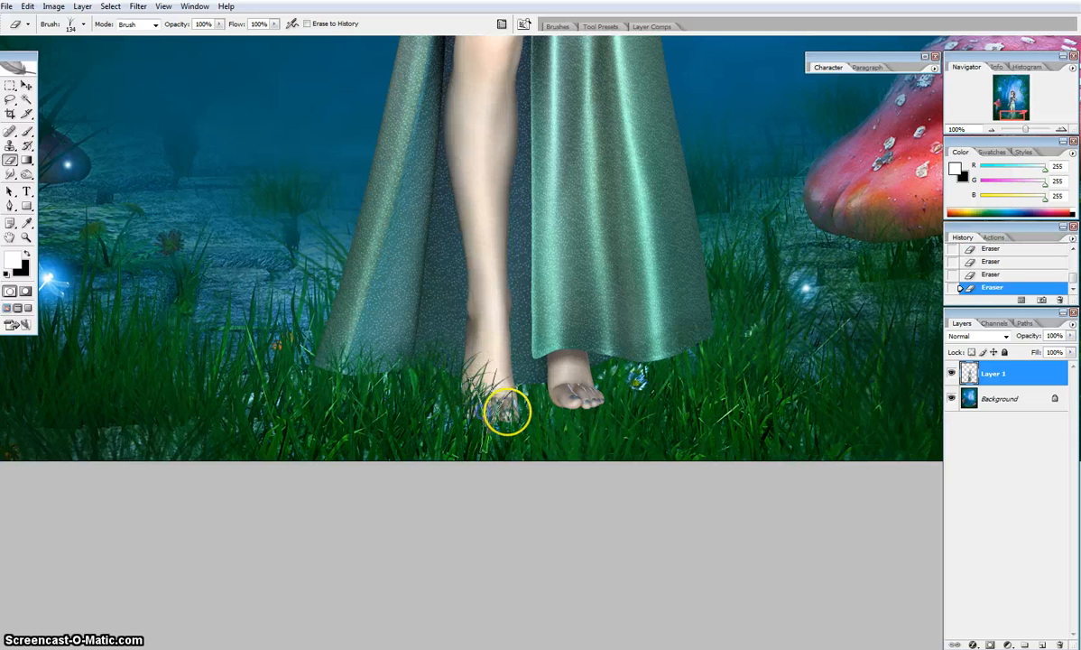
click(507, 411)
click(481, 394)
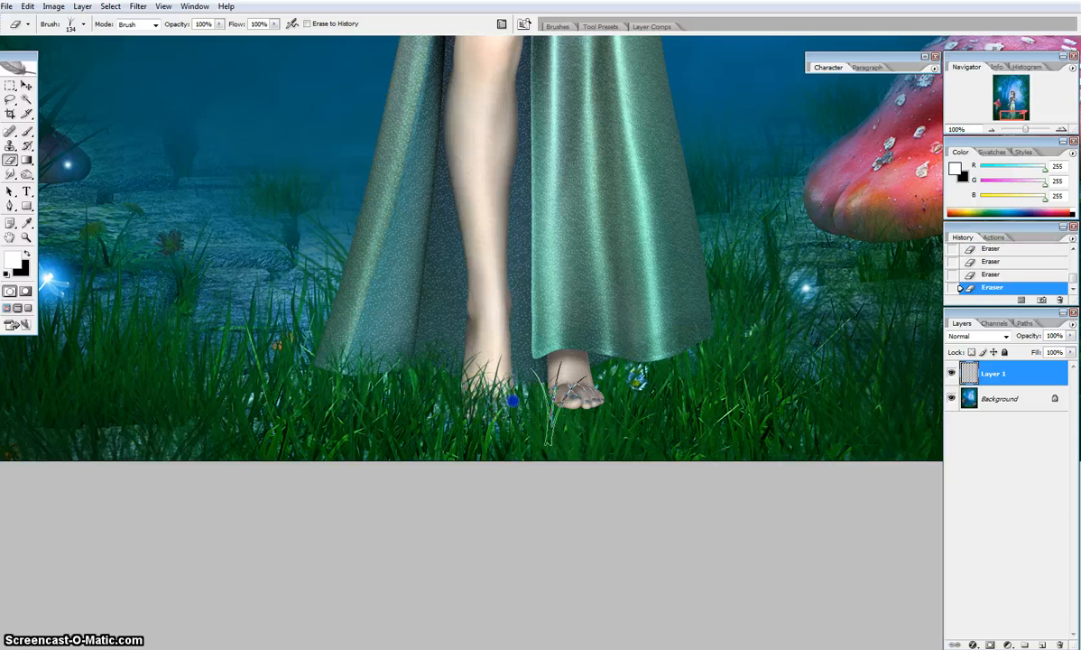
click(544, 398)
click(591, 394)
click(564, 393)
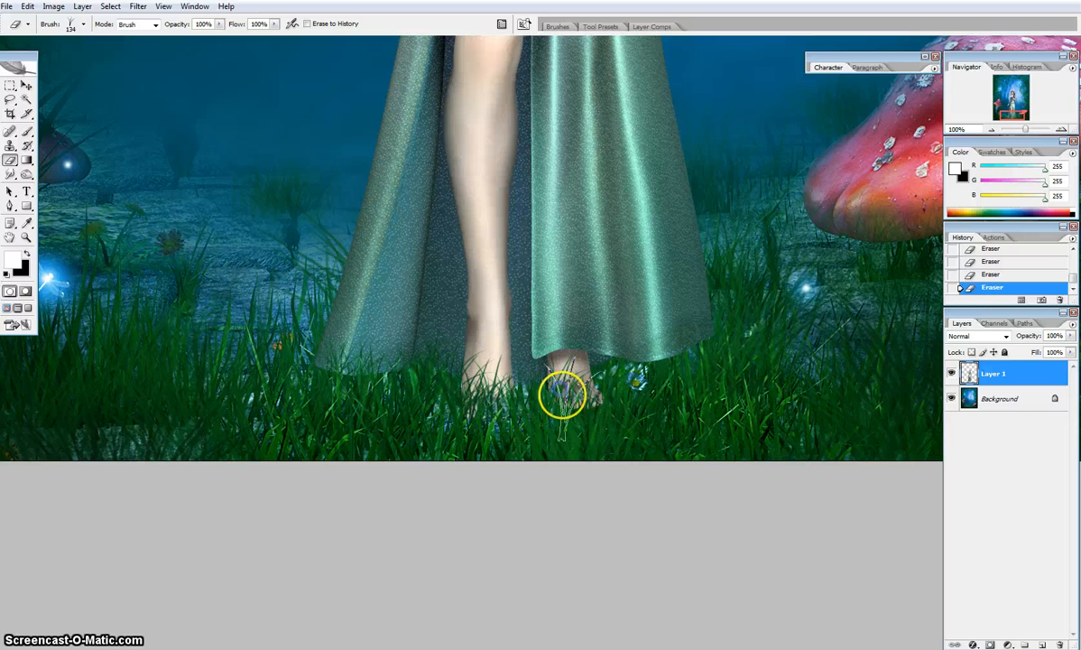
Step: Erase grass-blade shapes along the right part of the dress hem with the same grass brush
click(640, 361)
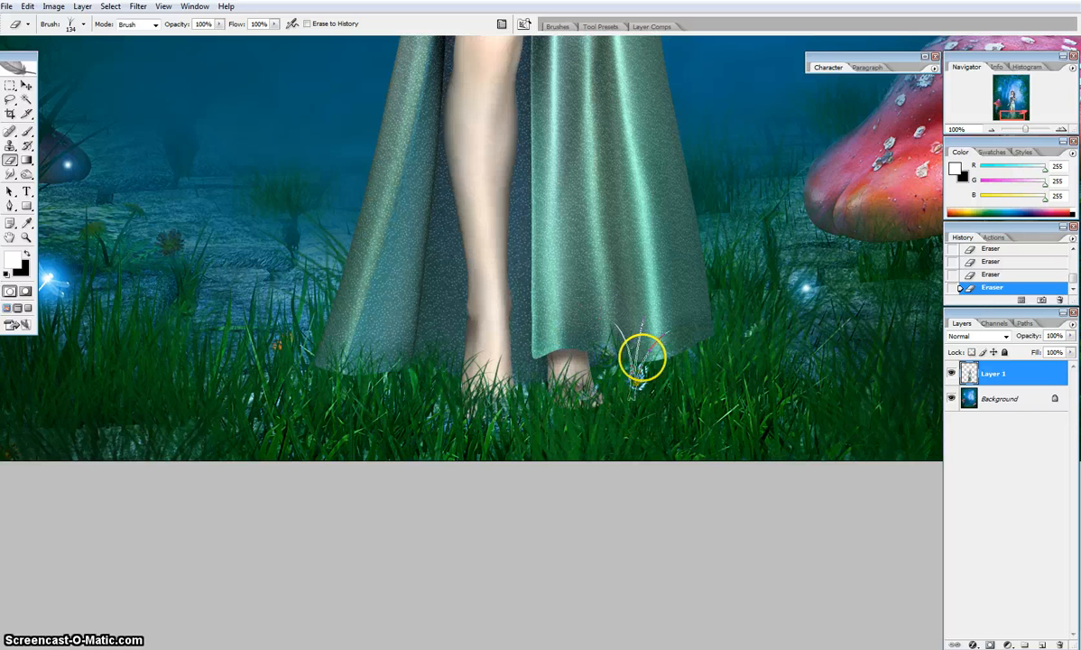
click(658, 345)
click(695, 343)
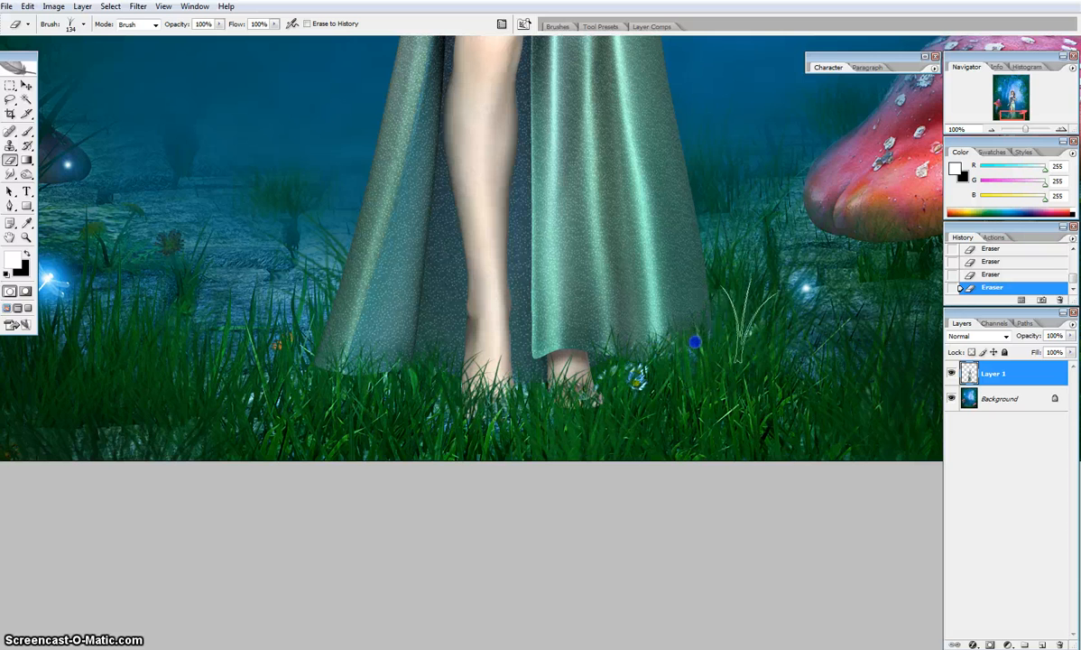
click(659, 343)
click(630, 346)
Step: Touch up the feet and the left part of the hem with more grass-brush erasing to blend them into the grass
click(617, 406)
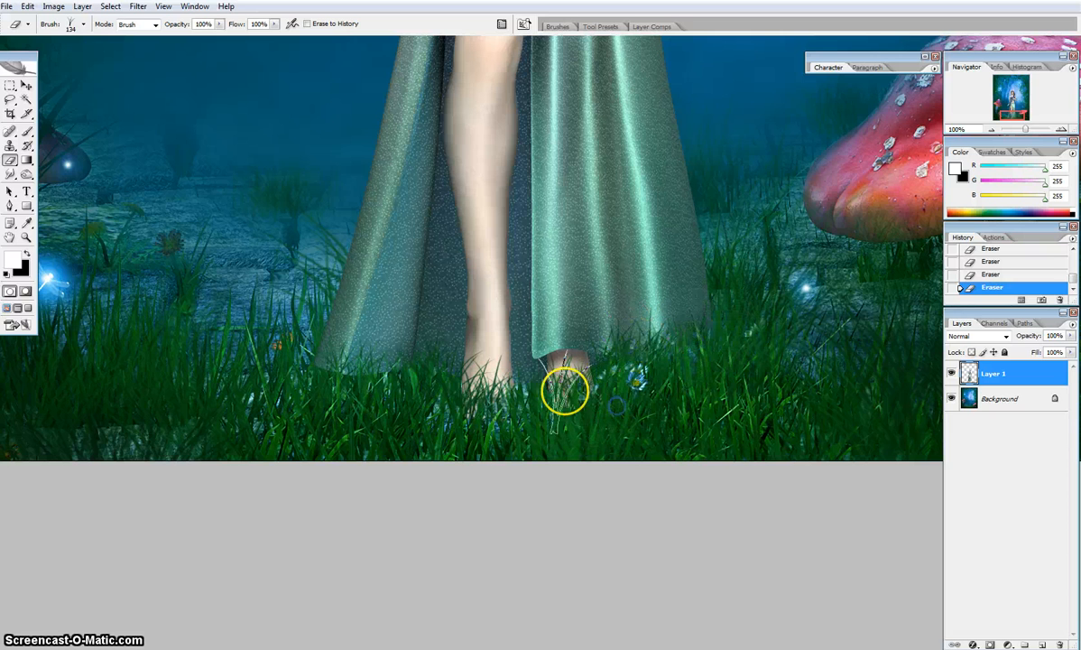
click(479, 408)
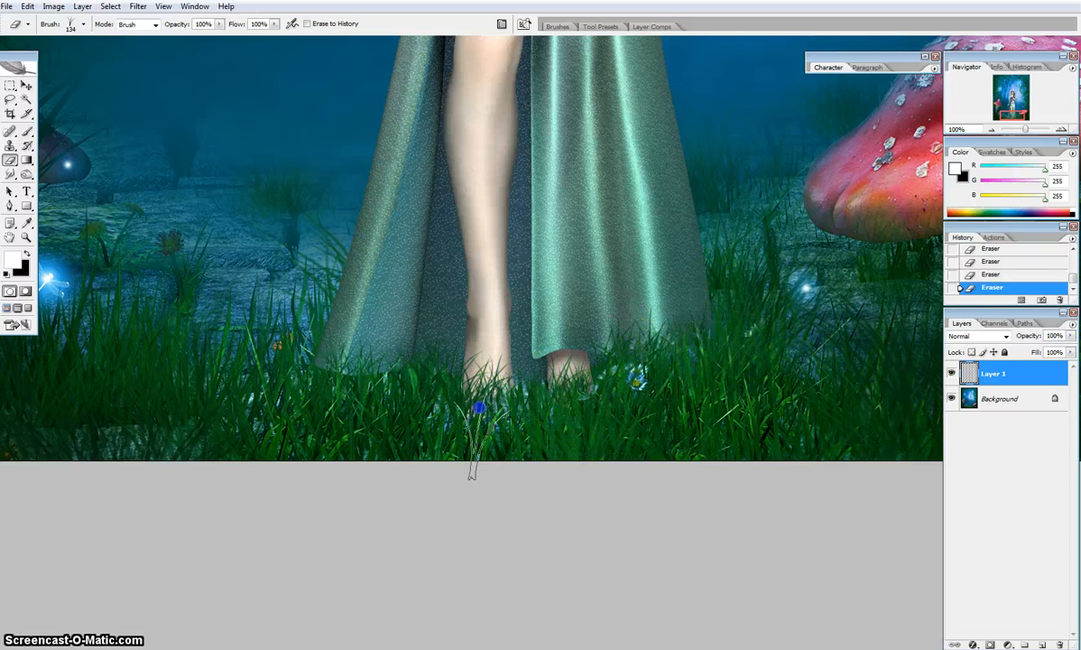
click(364, 360)
click(323, 363)
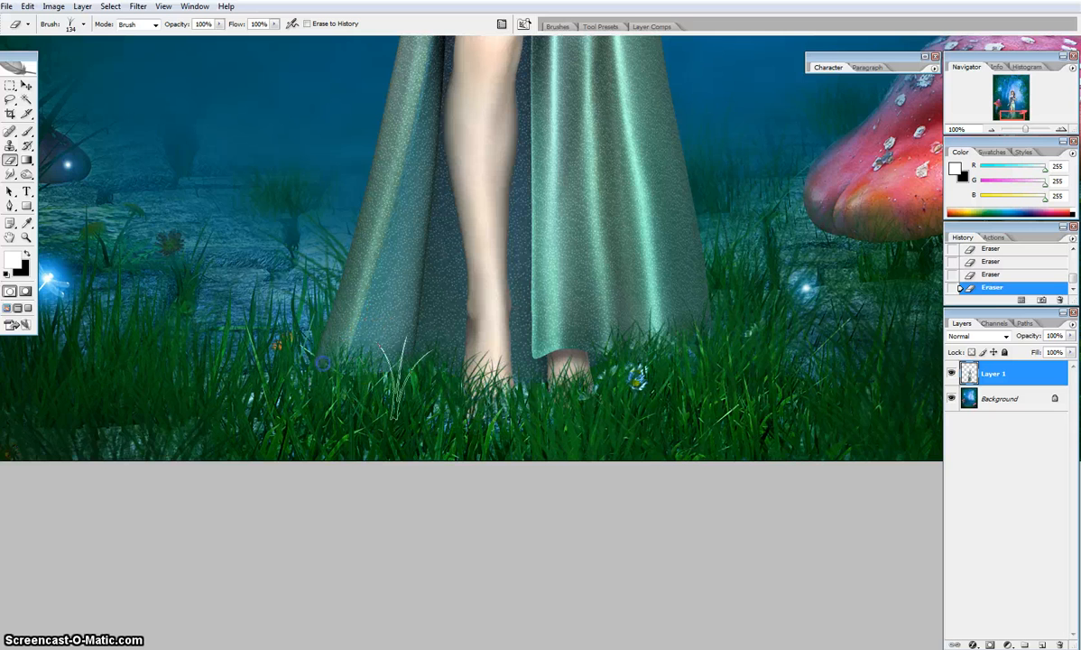
click(374, 338)
click(411, 312)
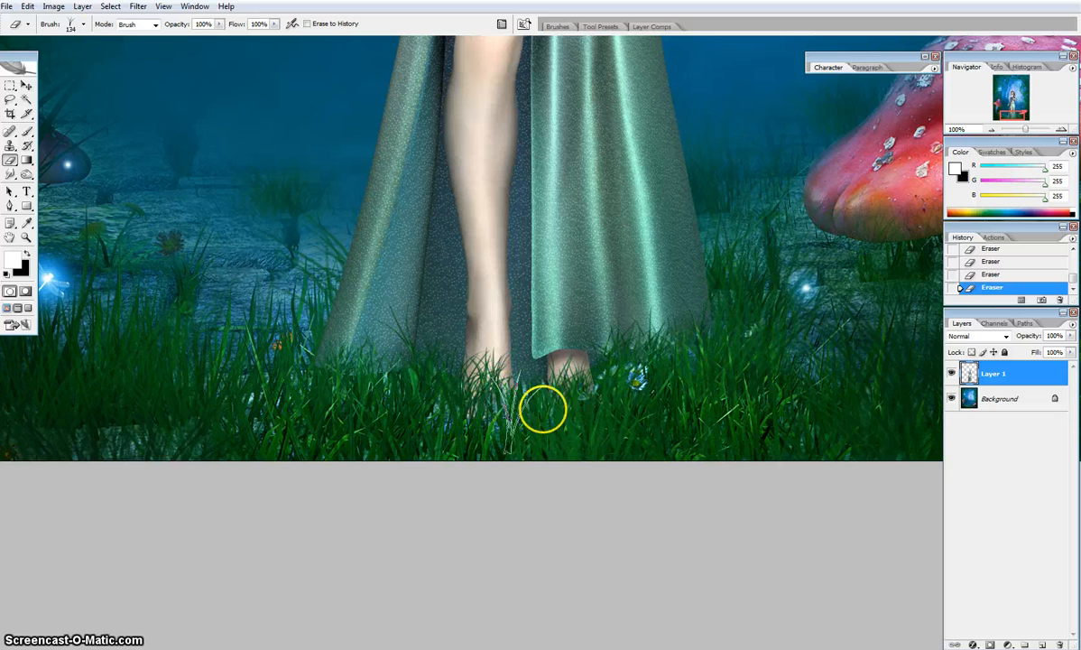
click(563, 362)
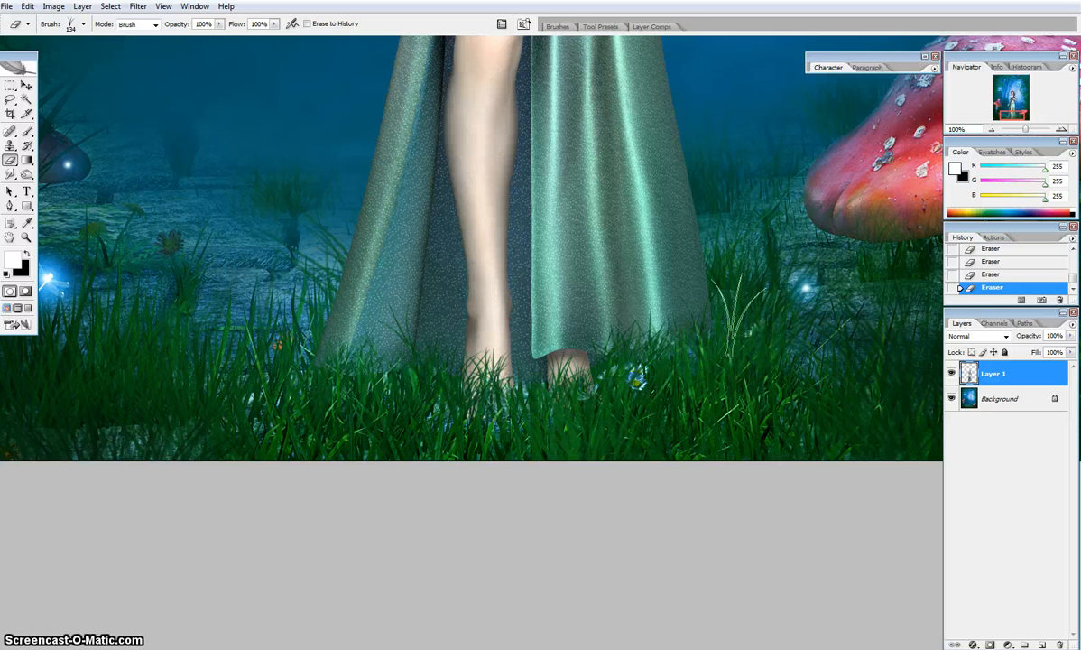
Step: Paste a second copy of the woman into the fairy scene and place it to the left of the blended one
key(ctrl+minus)
key(ctrl+minus)
key(ctrl+minus)
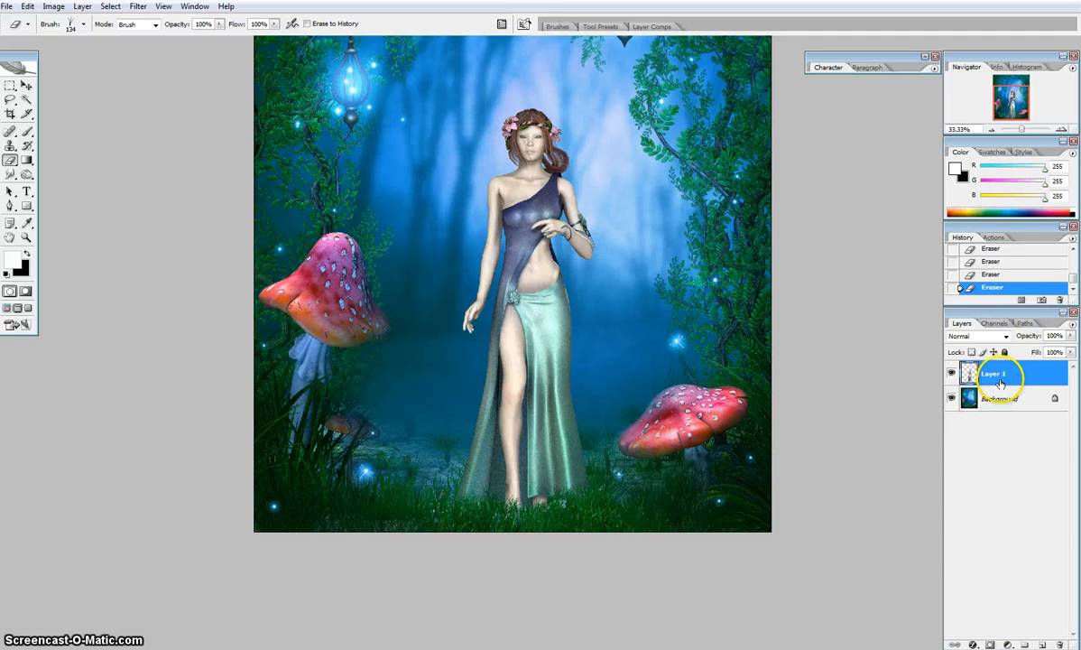
scroll(1011, 265, up, 1)
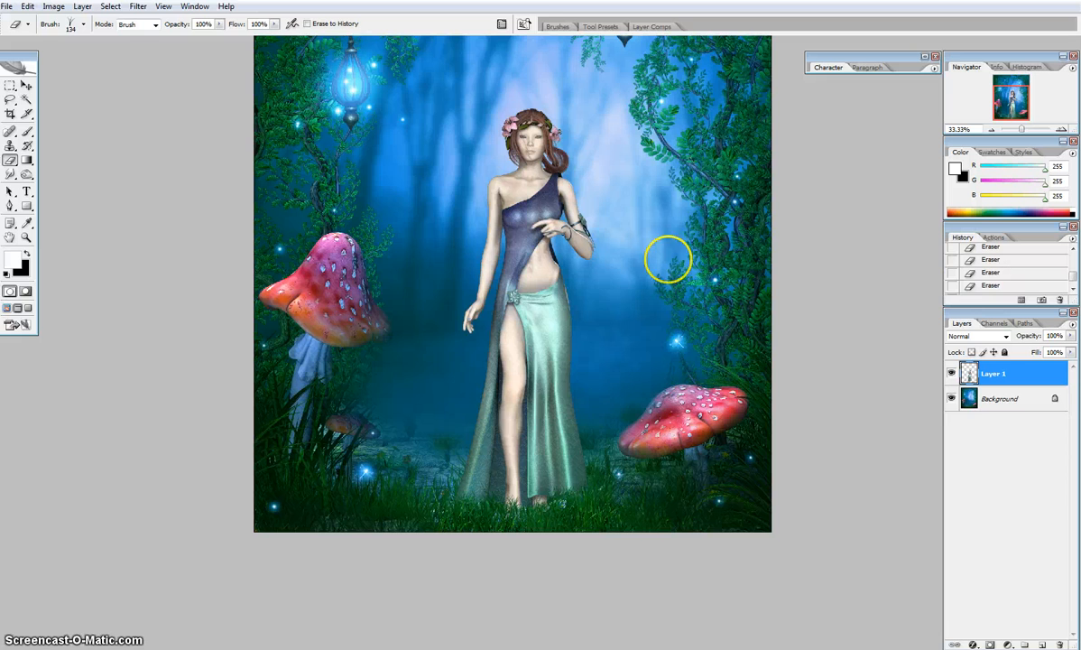
key(ctrl+v)
key(v)
drag(526, 362, 433, 391)
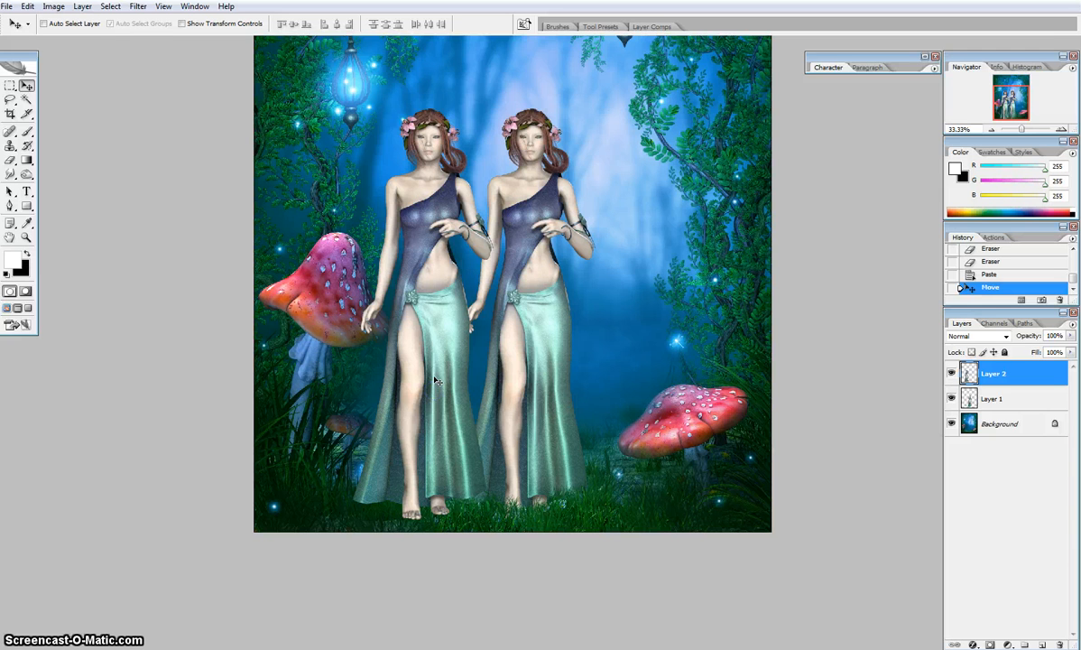
Step: Paste the woman into TheElvenWood_09.jpg, position her over the misty grass, and maximize that document's window
key(ctrl+a)
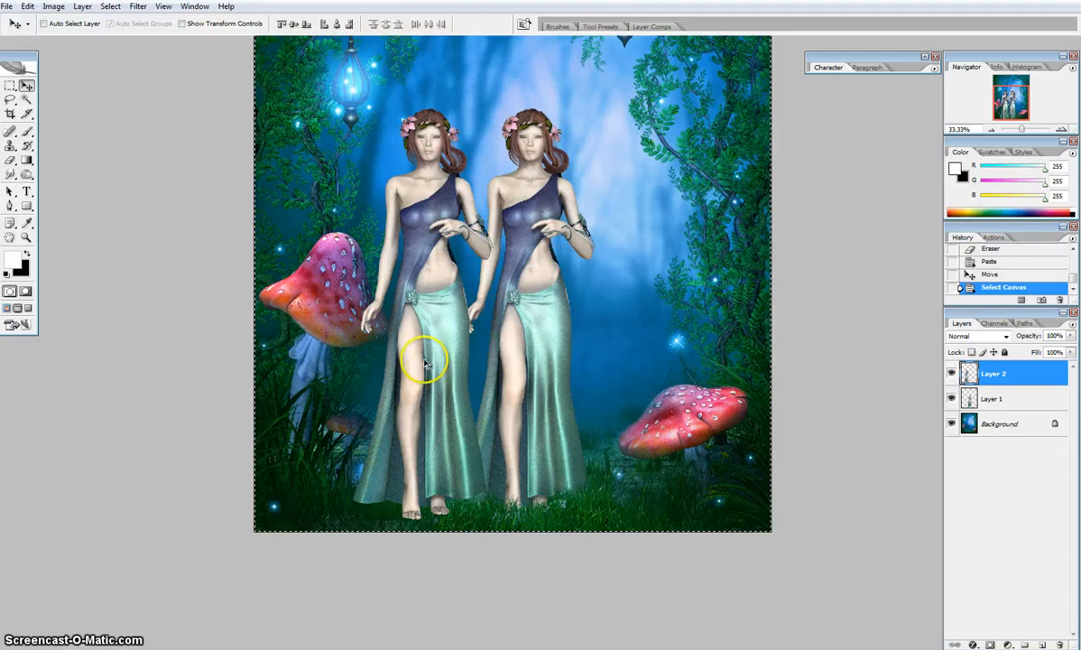
key(f)
key(f)
click(114, 180)
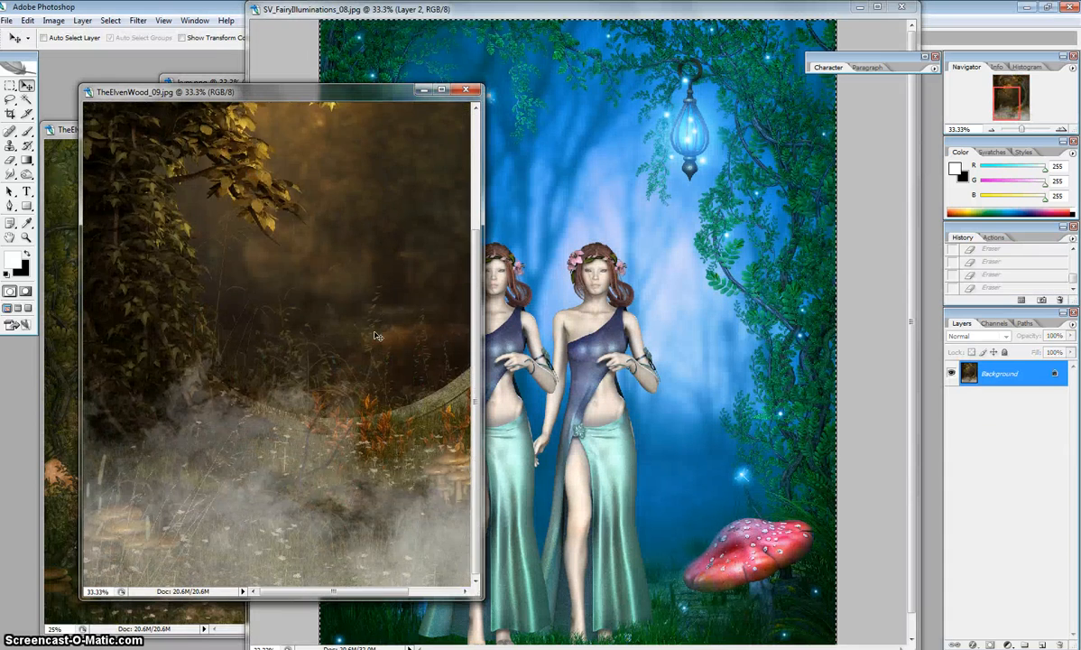
key(ctrl+v)
drag(318, 374, 327, 387)
key(ctrl+plus)
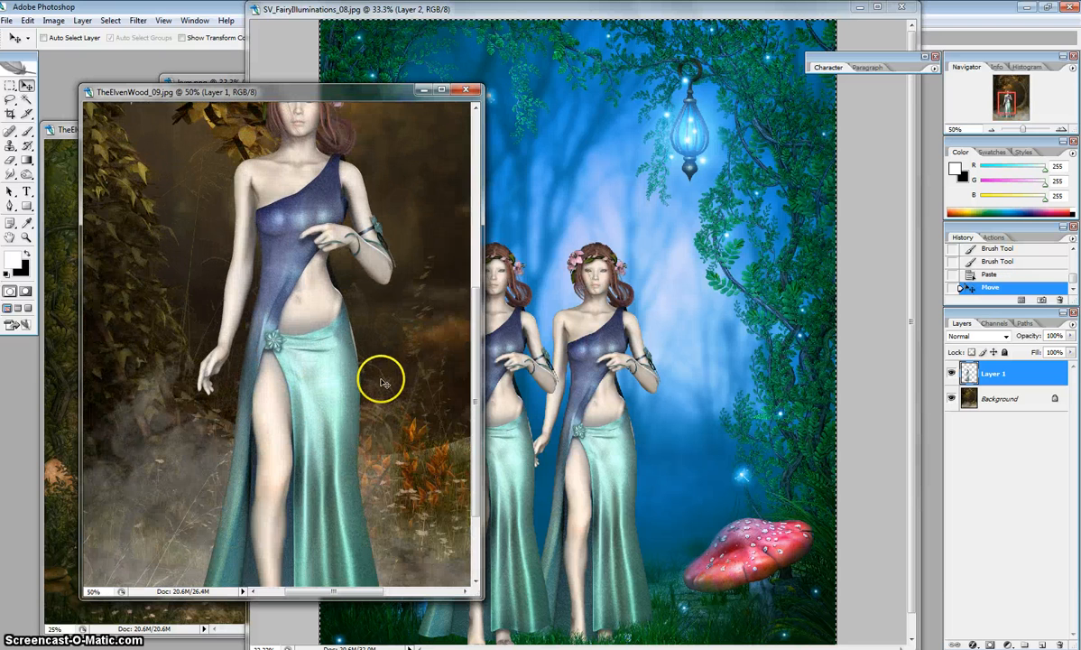
key(ctrl+plus)
drag(309, 515, 434, 265)
click(442, 90)
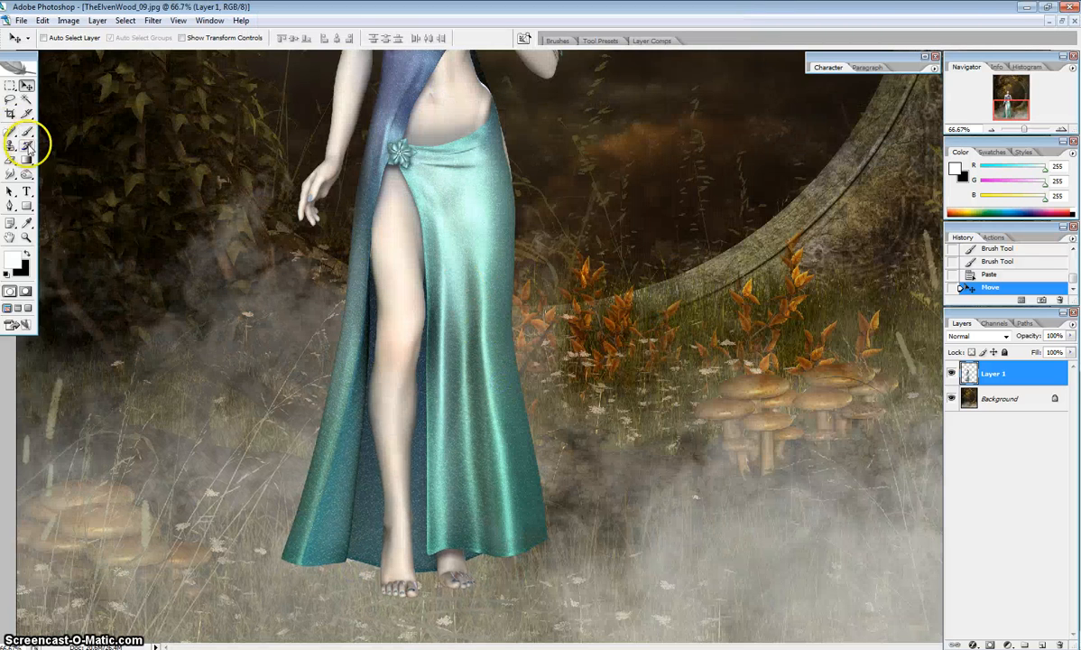
Step: Set the Eraser to the irregular 2398 px brush and reduce its size to 900 px
click(10, 160)
click(70, 42)
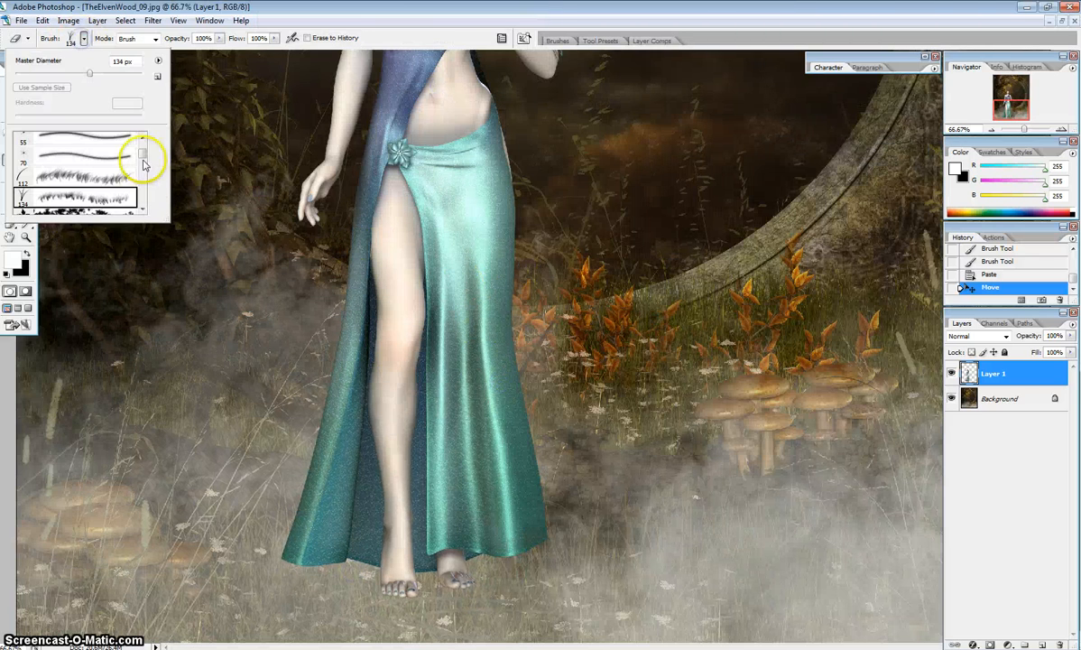
drag(140, 159, 145, 208)
click(25, 165)
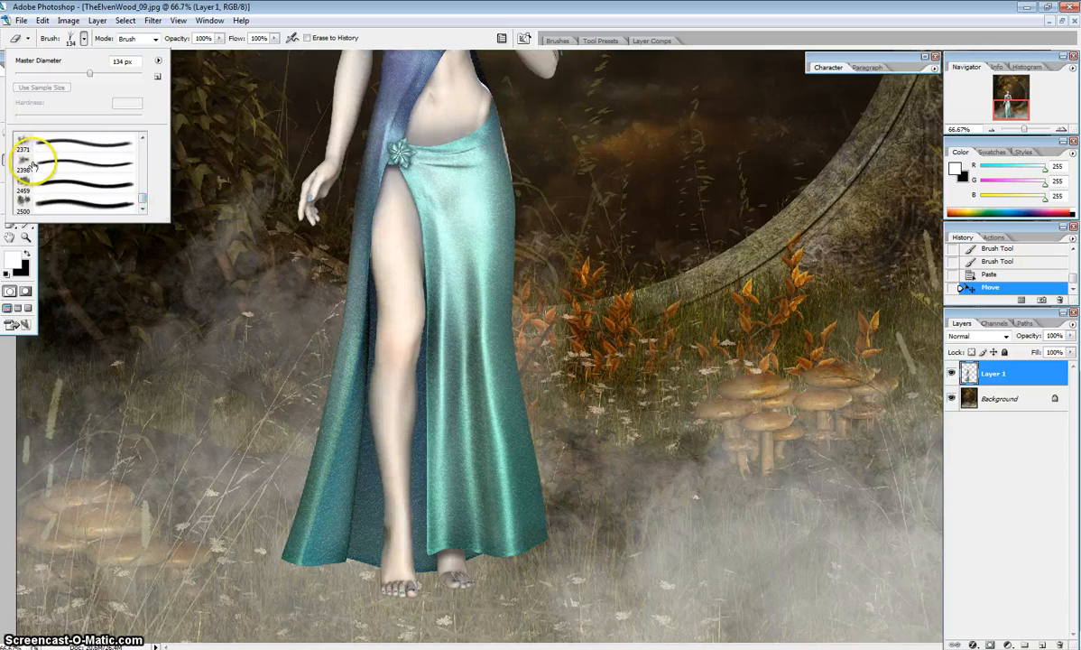
click(87, 43)
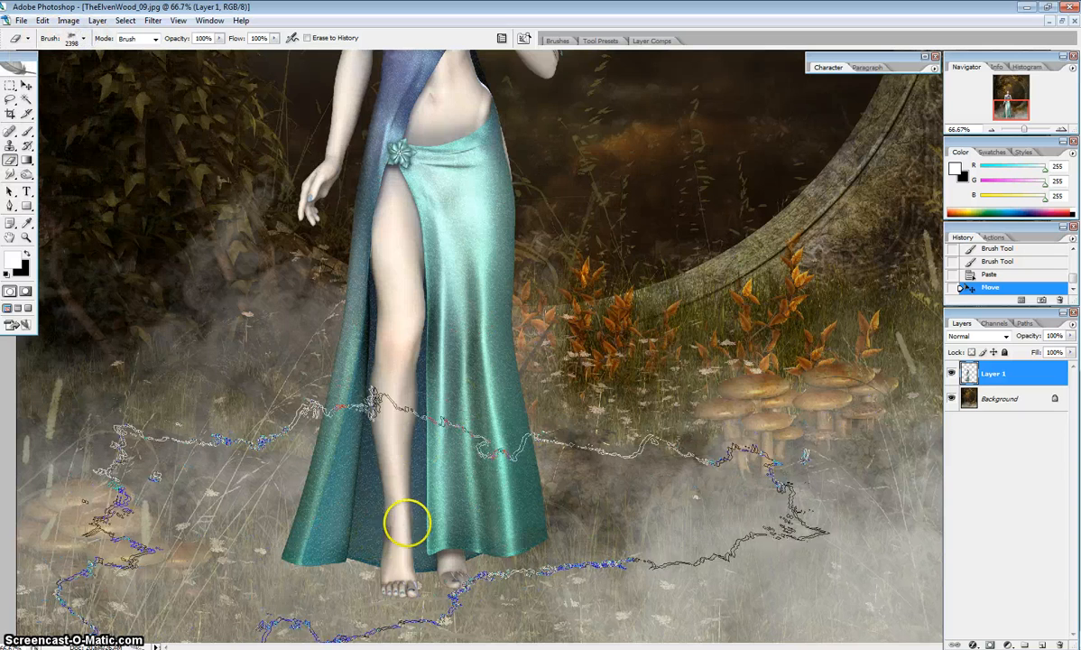
key(bracketleft)
key(bracketleft)
key(bracketleft)
key(bracketleft)
key(bracketleft)
key(bracketleft)
key(bracketleft)
key(bracketleft)
key(bracketleft)
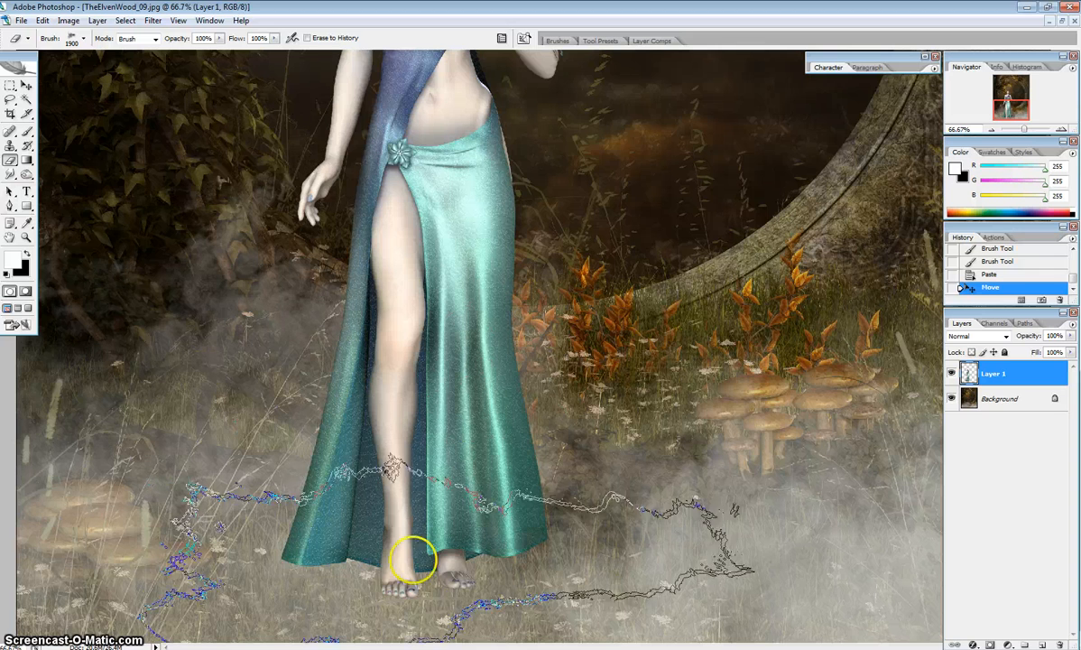
key(bracketleft)
key(bracketleft)
key(bracketleft)
Step: Erase over the woman's feet and along both sides of the dress hem with the 900 px irregular brush to blend them into the mist
click(391, 565)
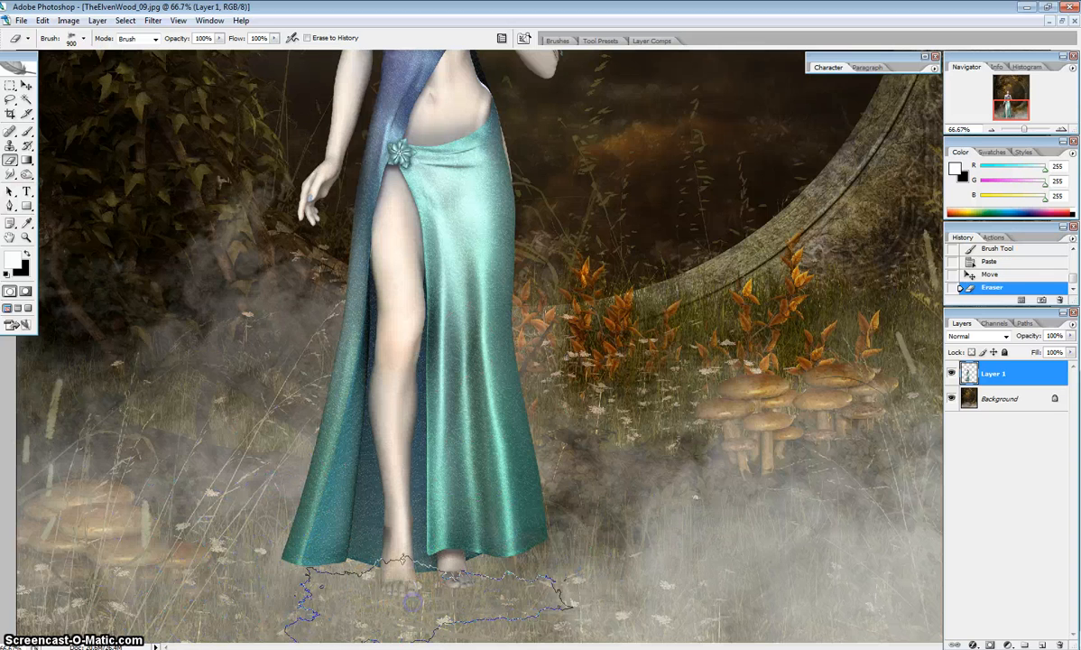
click(395, 567)
click(575, 568)
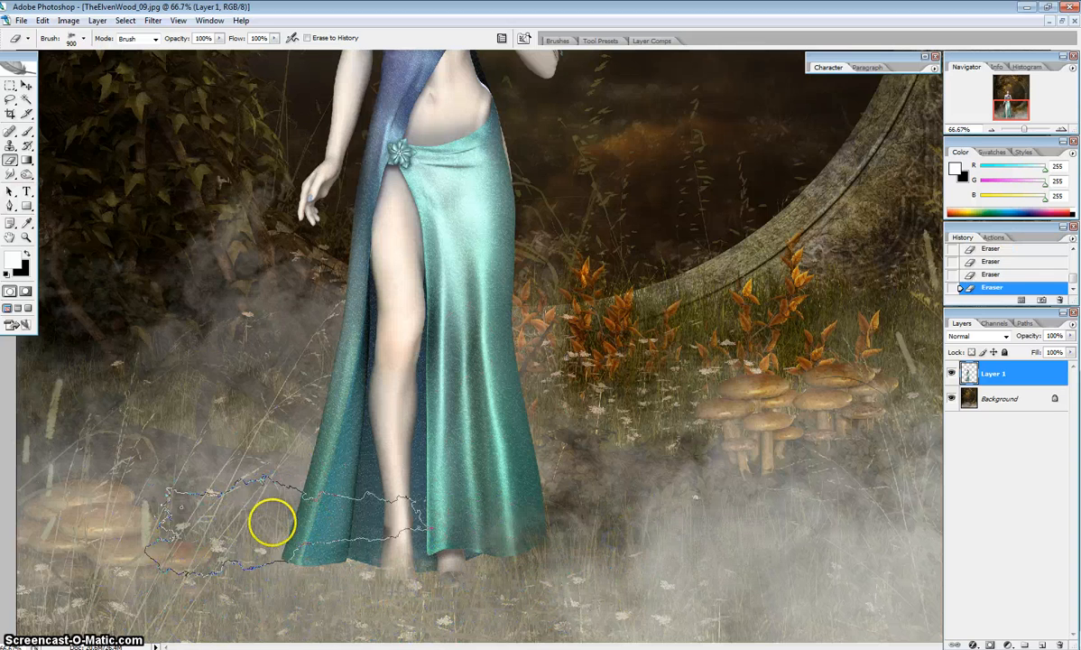
click(264, 543)
click(197, 579)
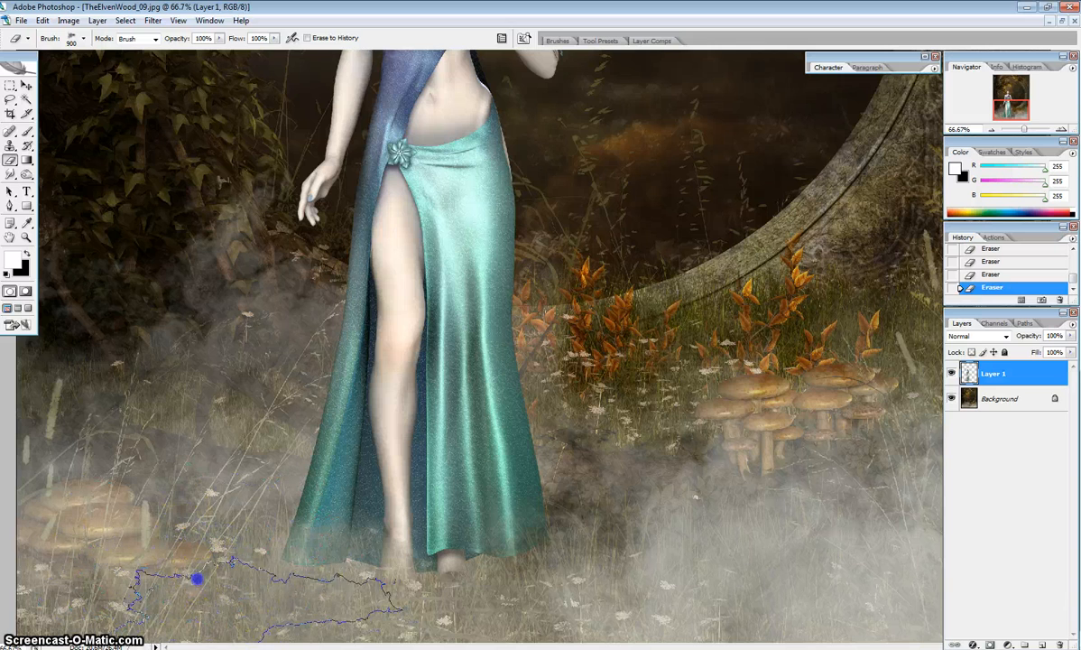
click(428, 552)
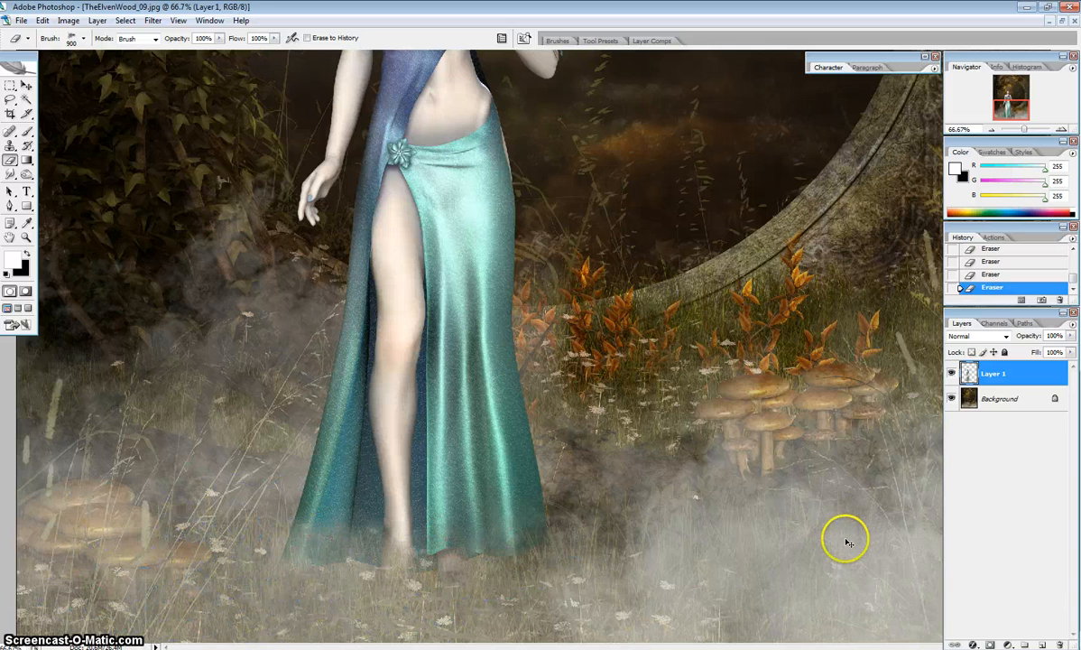
Step: Examine the blended figure against the whole scene and up close around the hem and misty ground
key(ctrl+minus)
key(ctrl+minus)
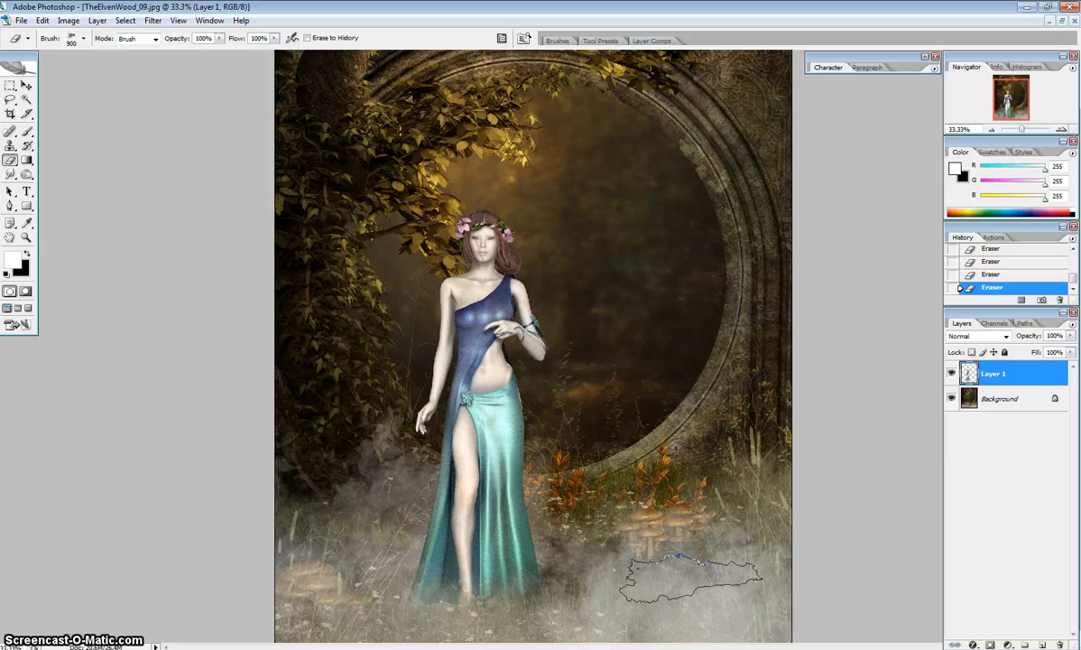
click(736, 460)
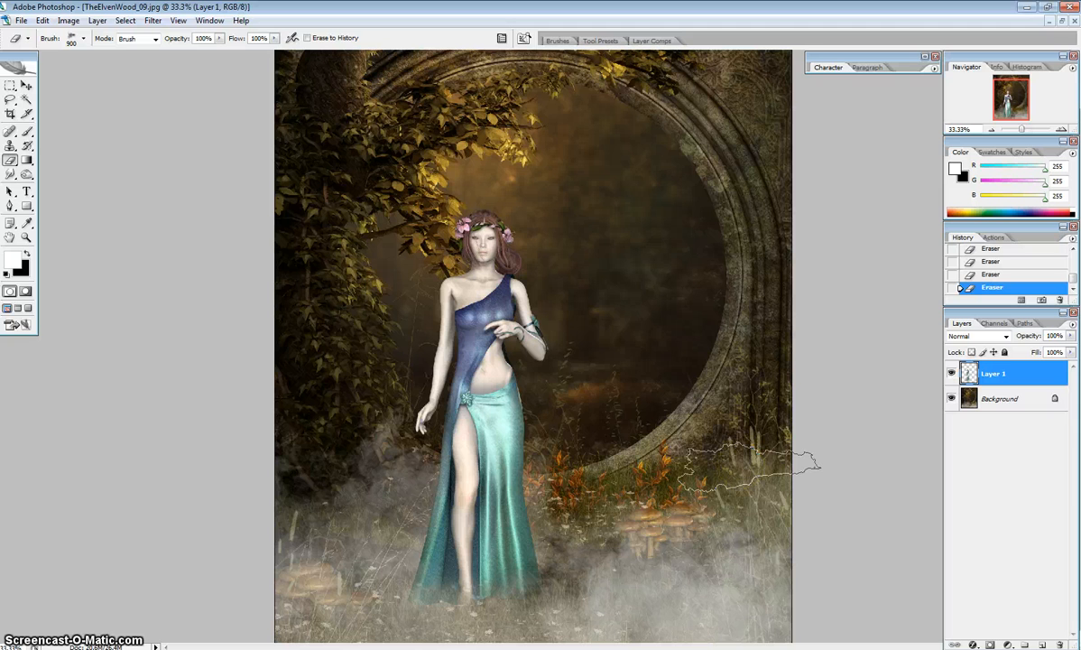
mouse_move(746, 465)
mouse_down()
mouse_move(663, 427)
mouse_move(702, 380)
mouse_move(699, 473)
mouse_move(705, 465)
mouse_up()
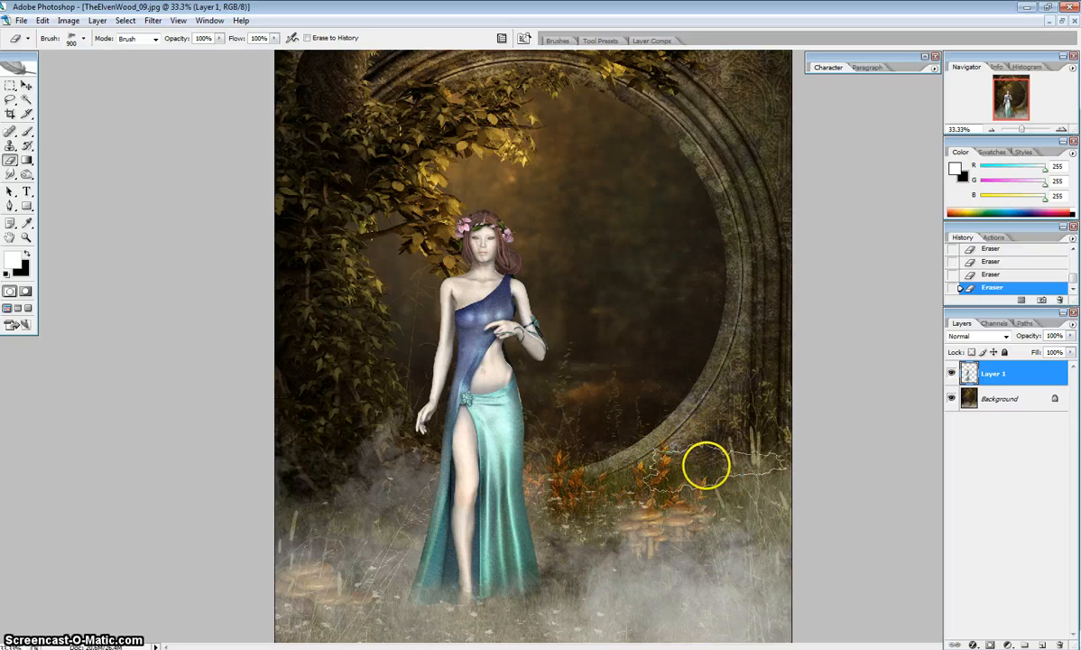
key(ctrl+minus)
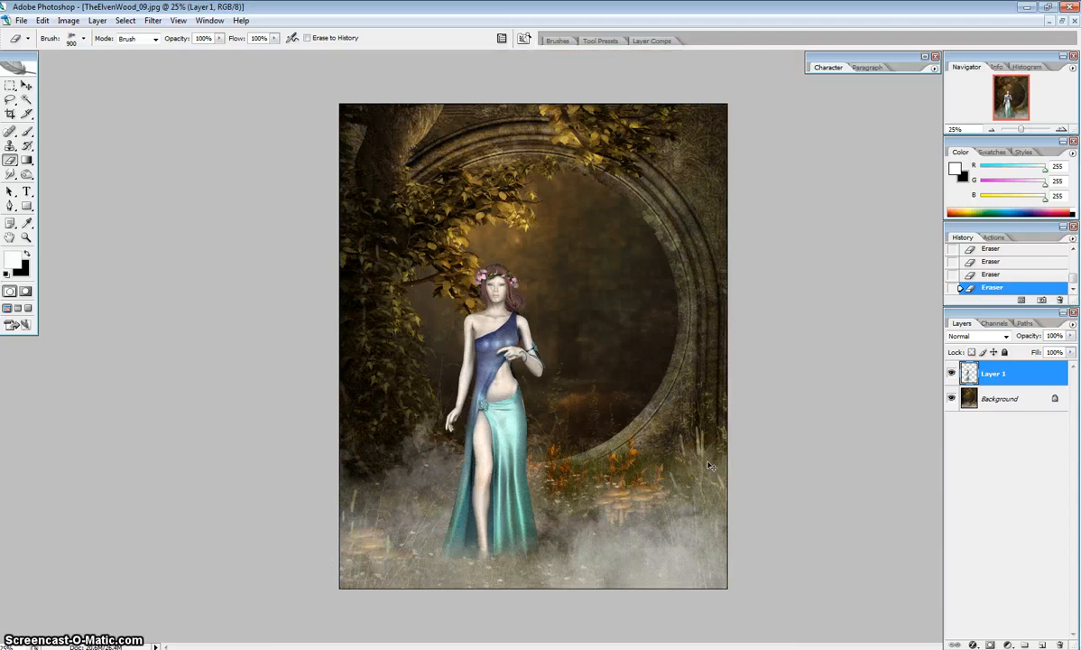
key(ctrl+plus)
key(ctrl+plus)
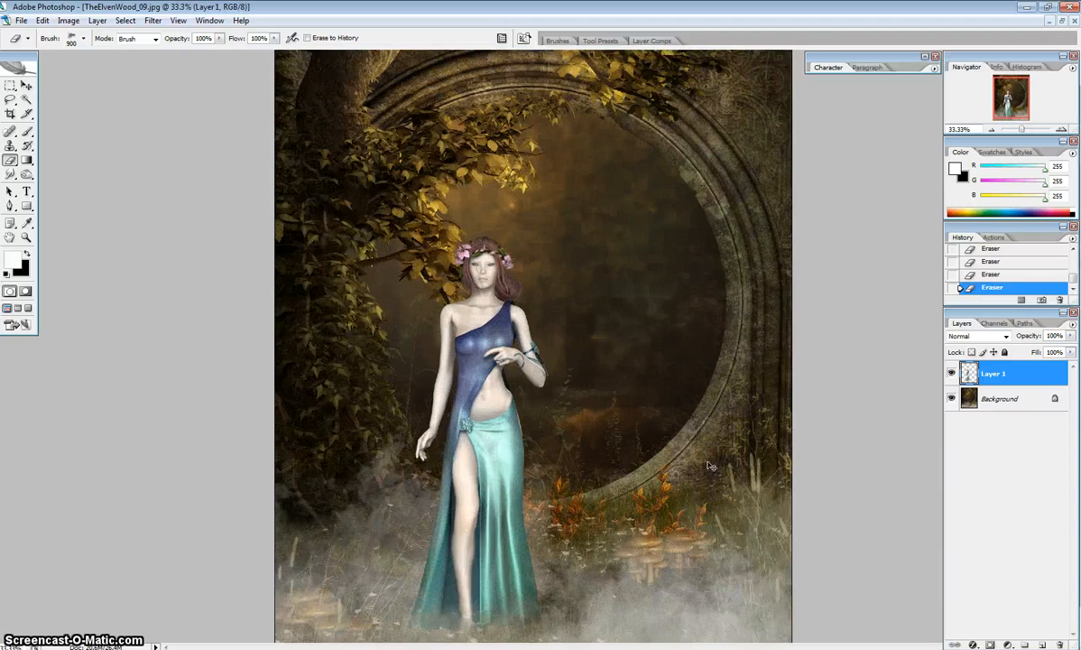
drag(631, 584, 637, 372)
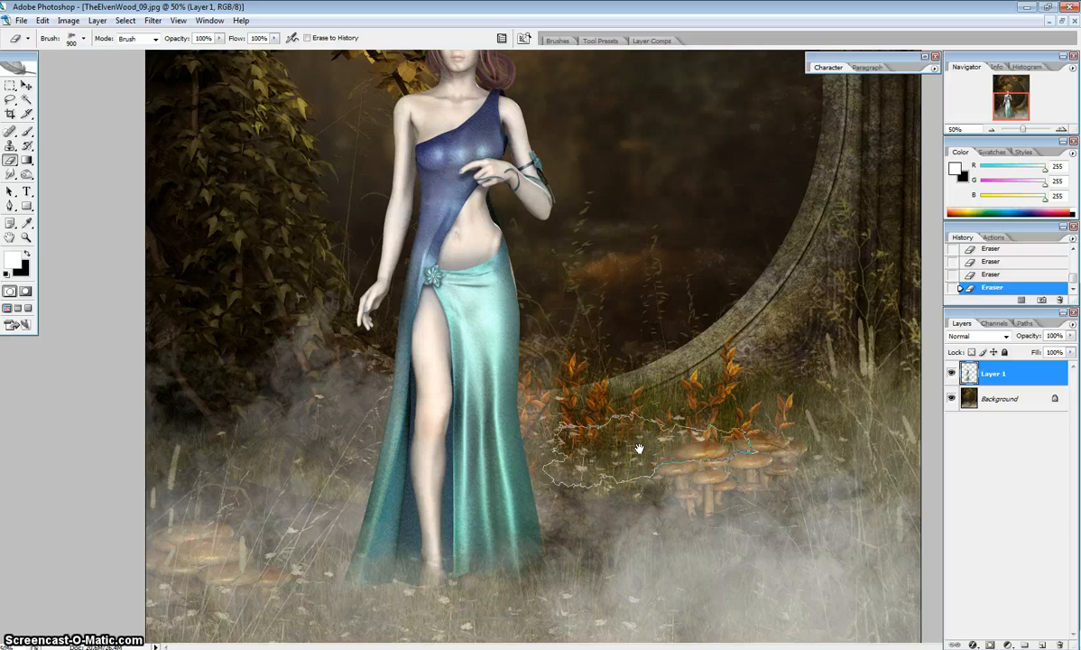
mouse_move(631, 507)
mouse_down()
mouse_move(177, 517)
mouse_move(203, 503)
mouse_up()
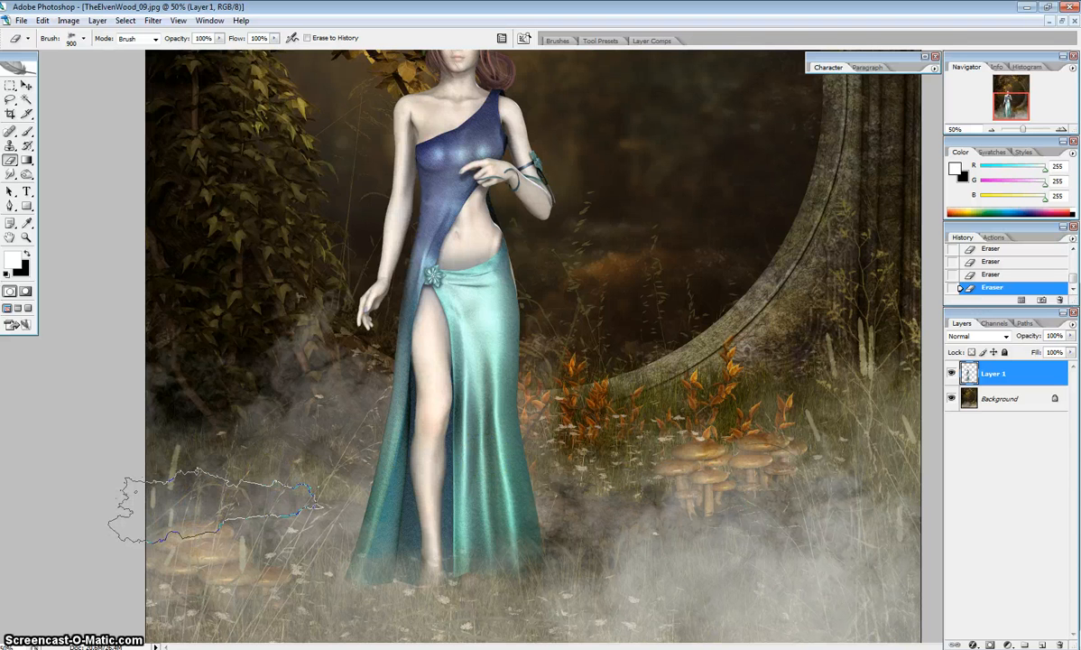